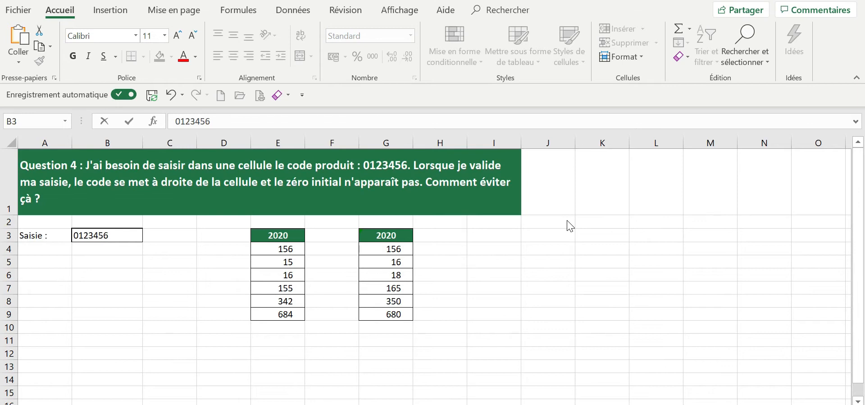
Clear cell B3 and enter the product code 0123456 in it again without an apostrophe
double_click(99, 236)
drag(109, 236, 73, 236)
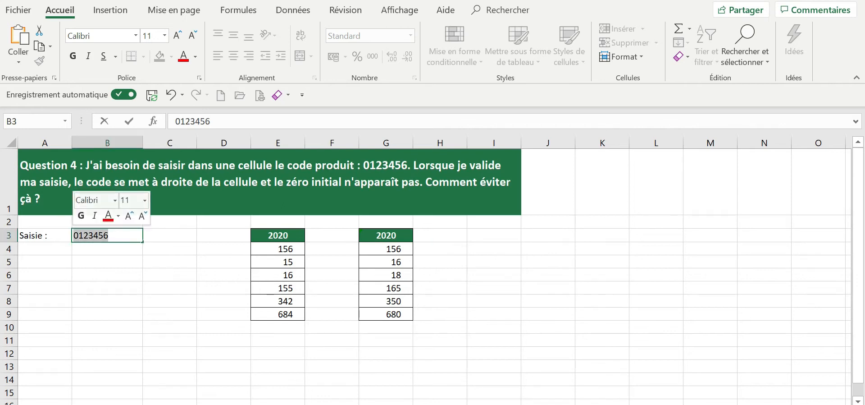
key(BackSpace)
key(Return)
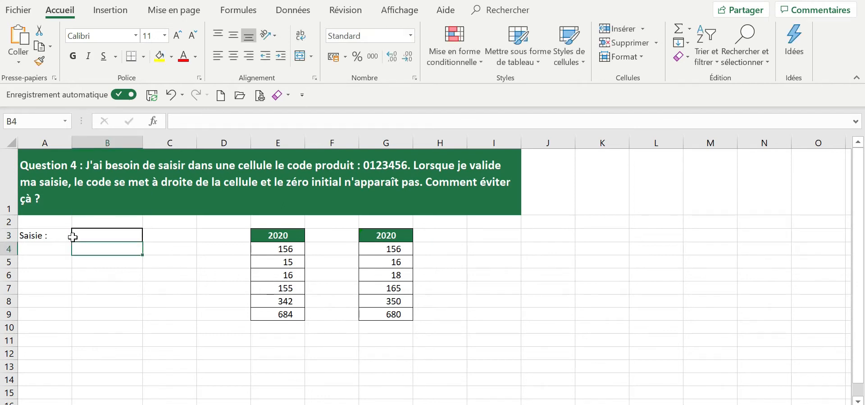
click(103, 239)
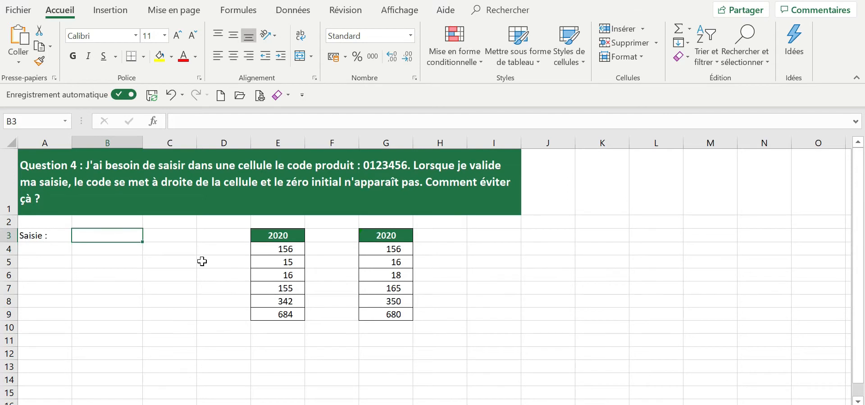
text(0123456)
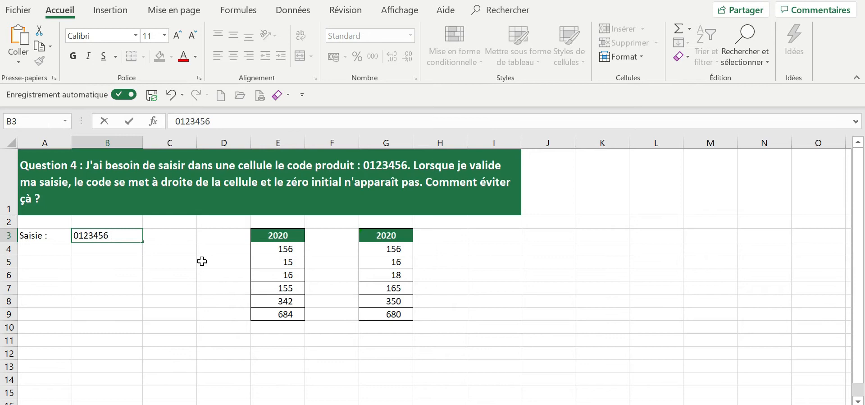
key(Return)
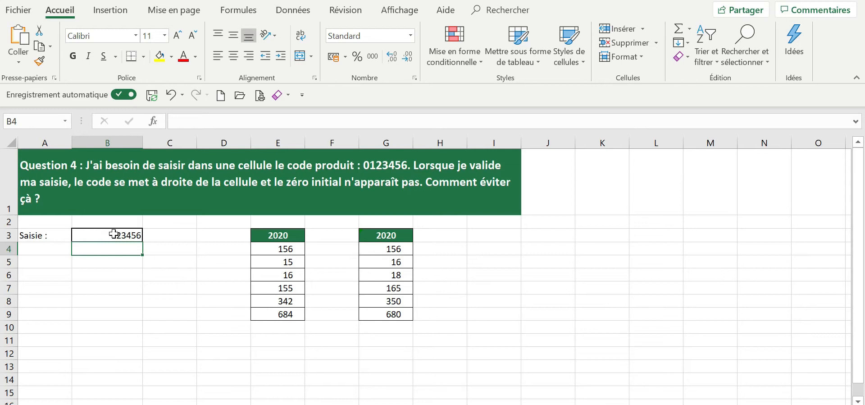
Enter the product code in cell B3 as text, with a leading apostrophe: '0123456
click(99, 235)
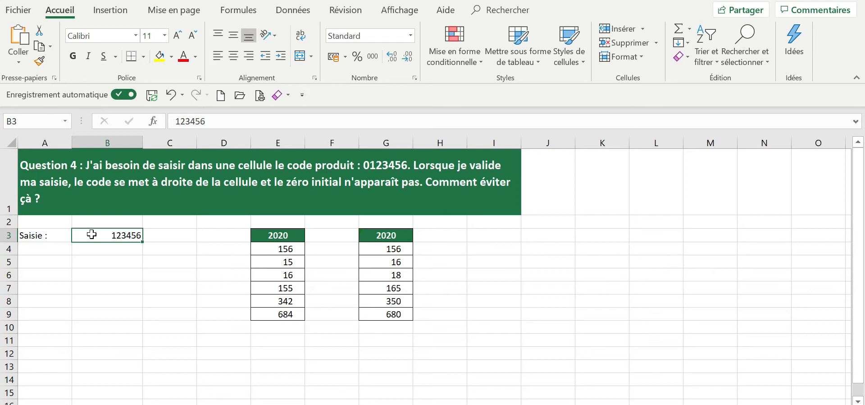
text('0)
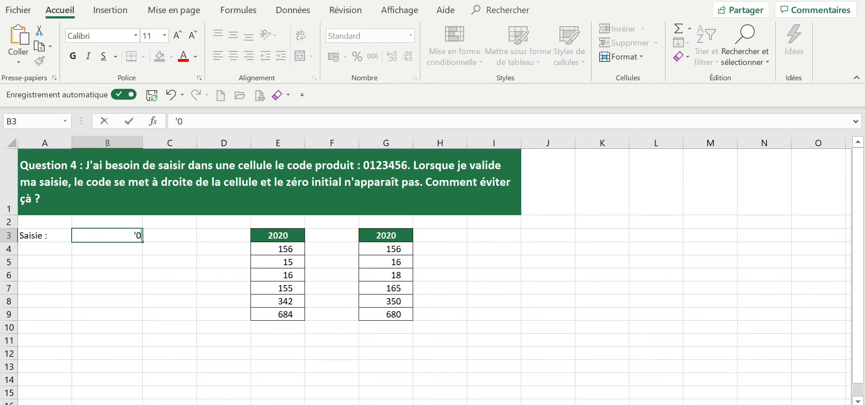
text(123456)
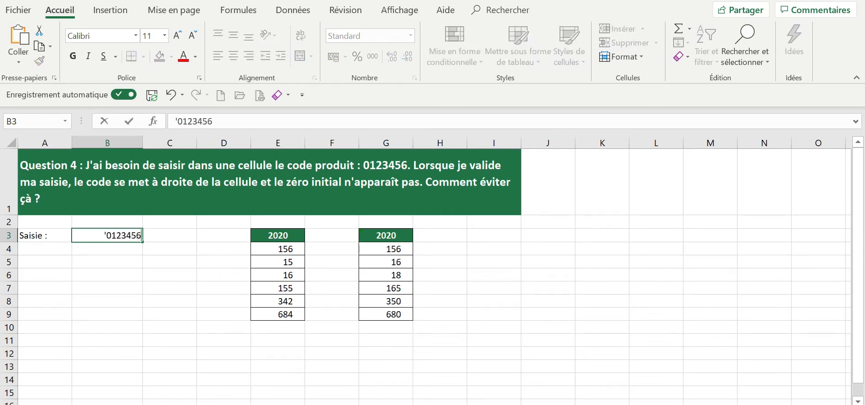
key(Return)
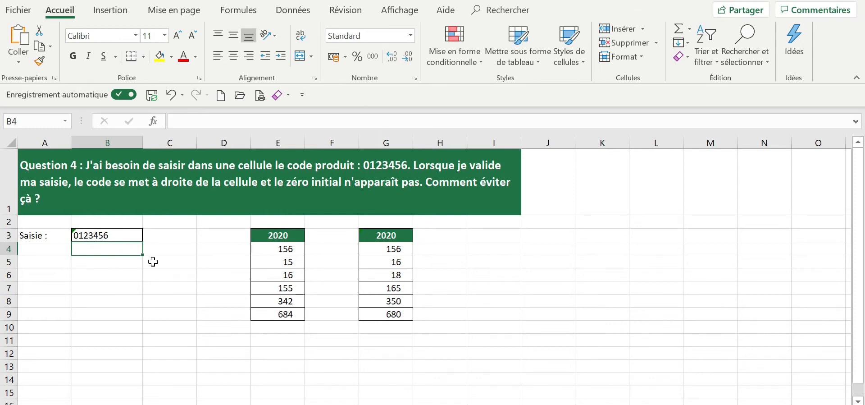
Centre the product code in cell B3 and ignore the cell's number-stored-as-text error
click(120, 233)
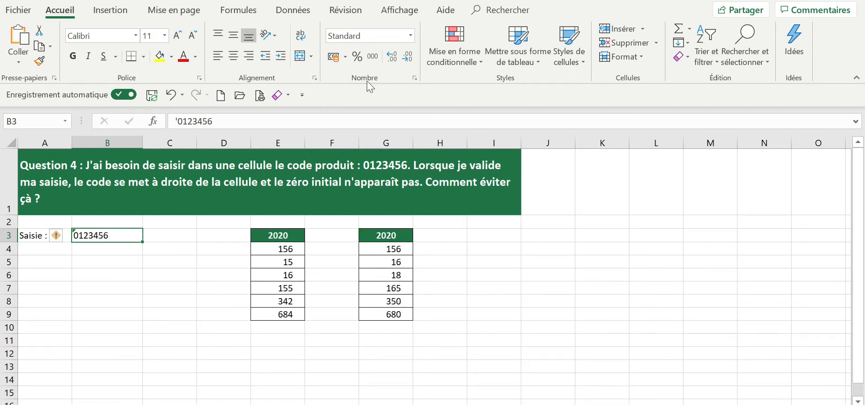
click(233, 56)
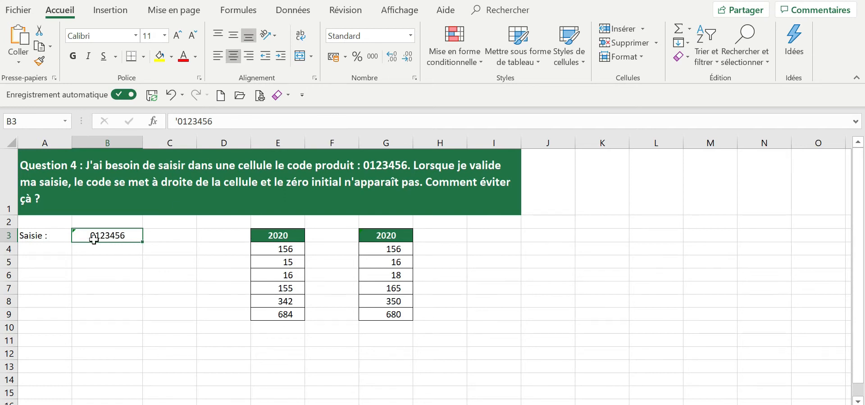
mouse_move(75, 233)
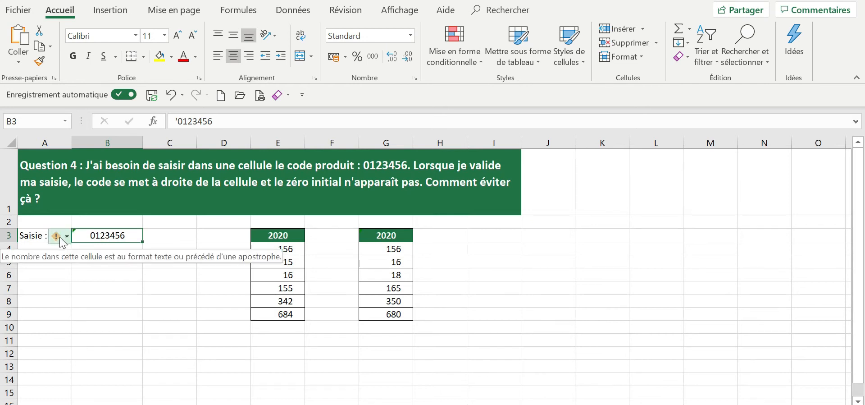
click(63, 241)
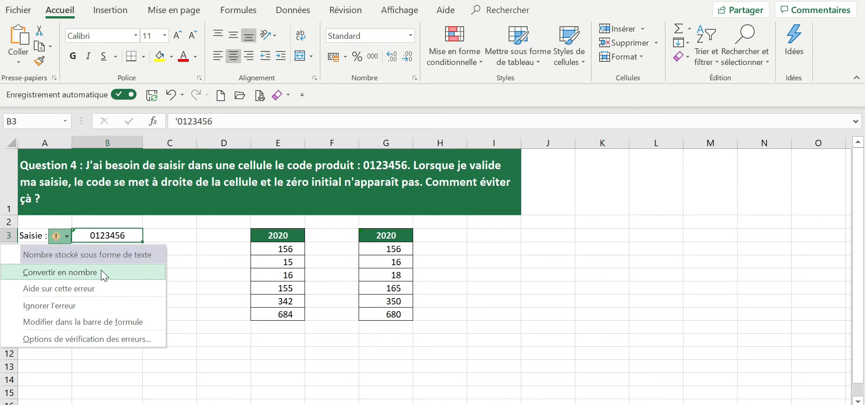
click(73, 305)
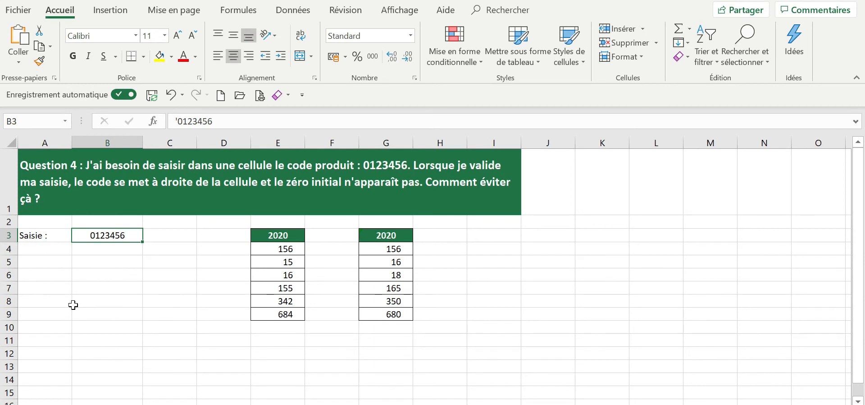
Compare the contents of the 2020 headers in E3 and G3, and total E3:E9 in cell E10 with AutoSum
click(268, 234)
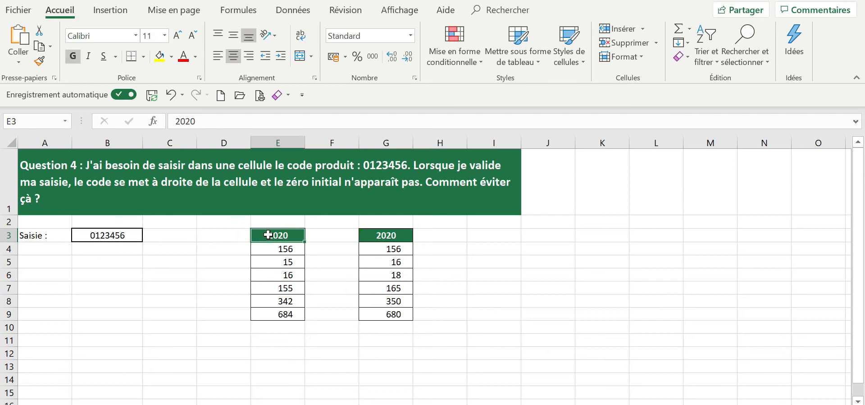
click(381, 233)
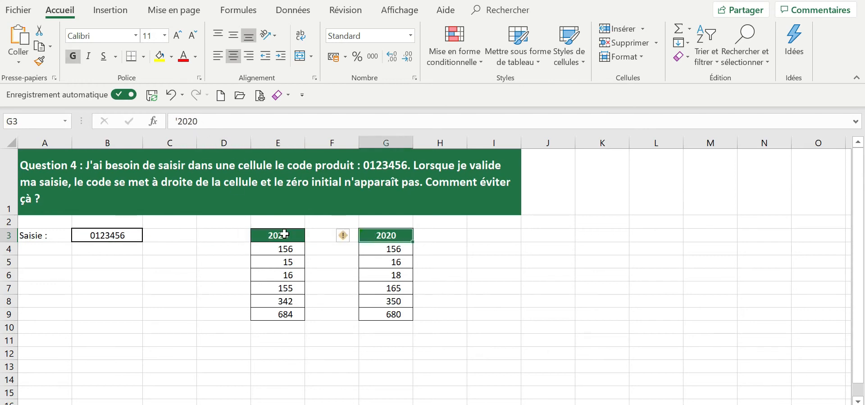
click(284, 327)
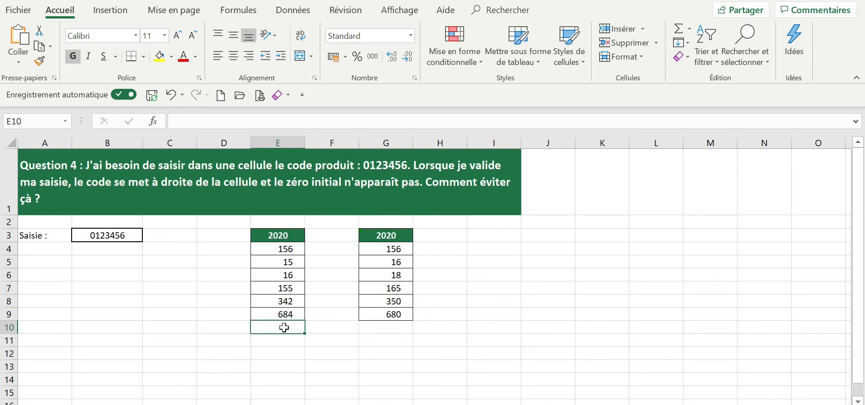
click(680, 30)
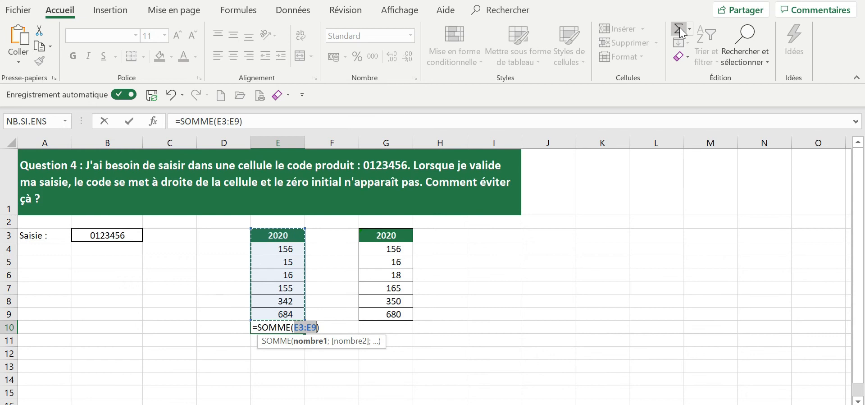
key(Return)
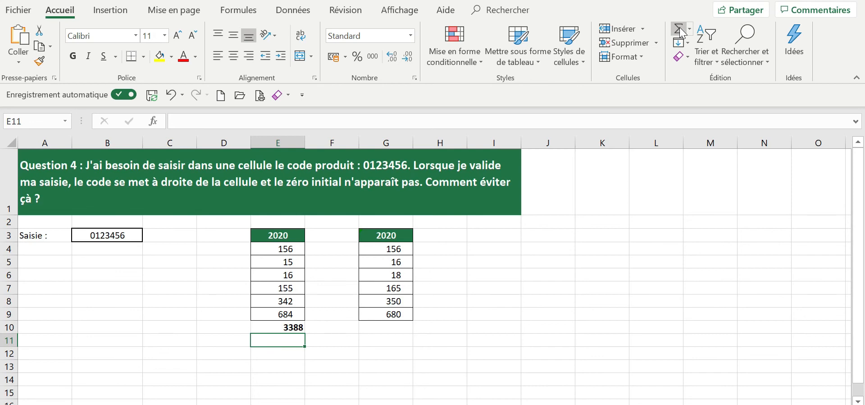
Total the values G4:G9 in cell G10 with AutoSum
click(391, 327)
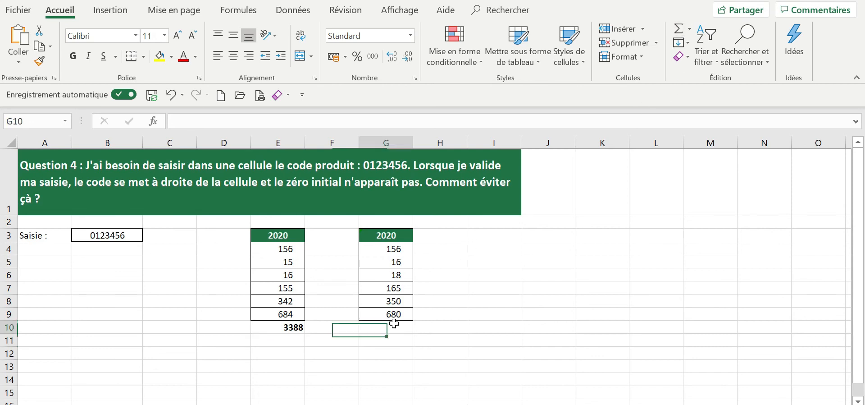
click(679, 27)
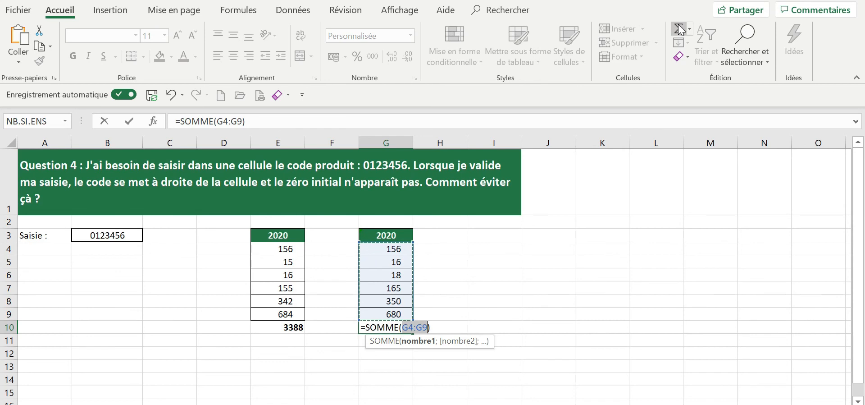
key(Return)
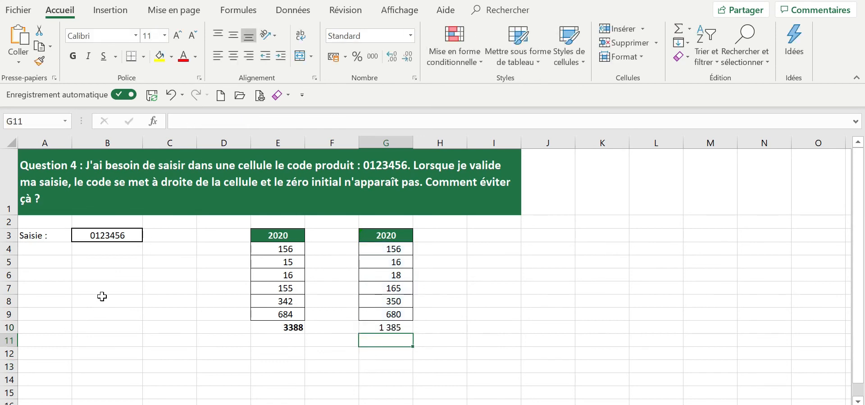
Apply the Spécial number format of type Code postal, Français (France), to cell B5
click(108, 261)
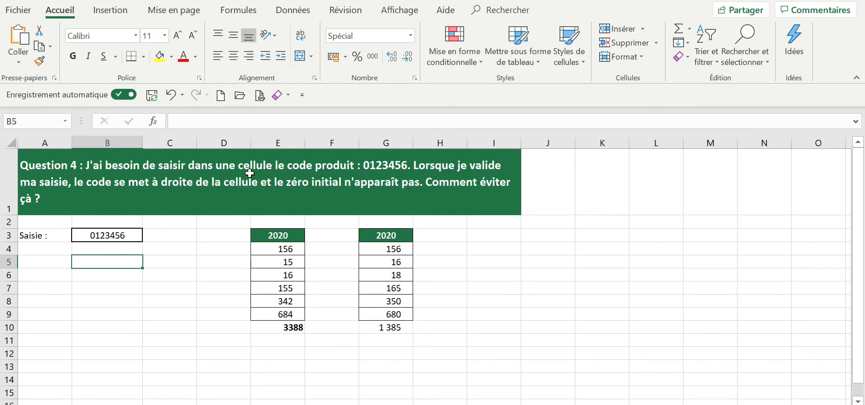
click(414, 79)
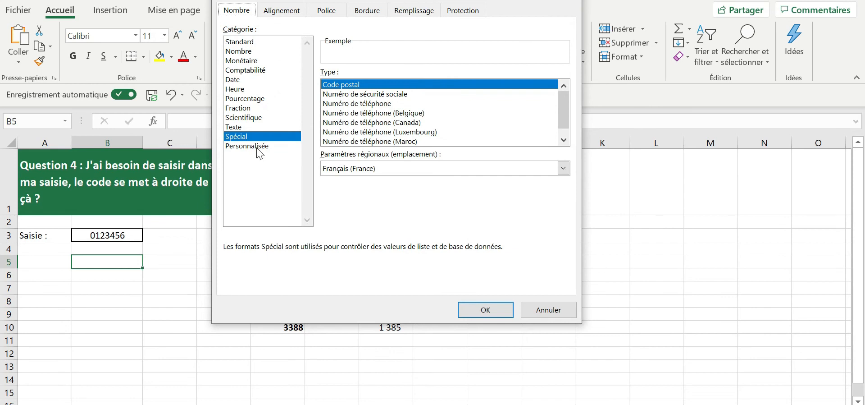
click(259, 148)
click(252, 137)
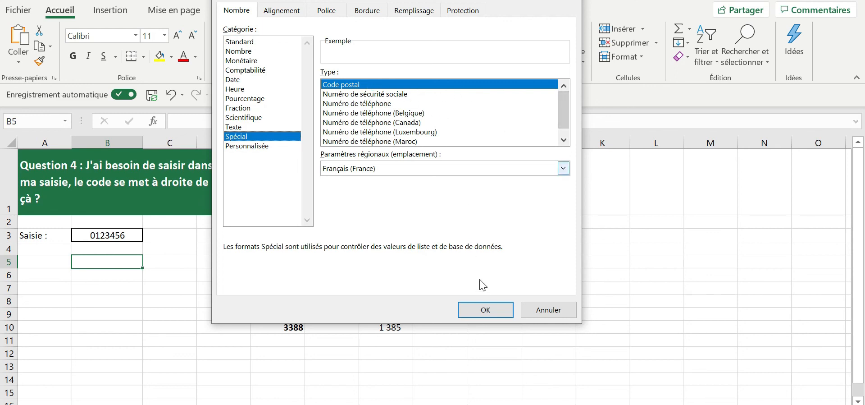
click(485, 309)
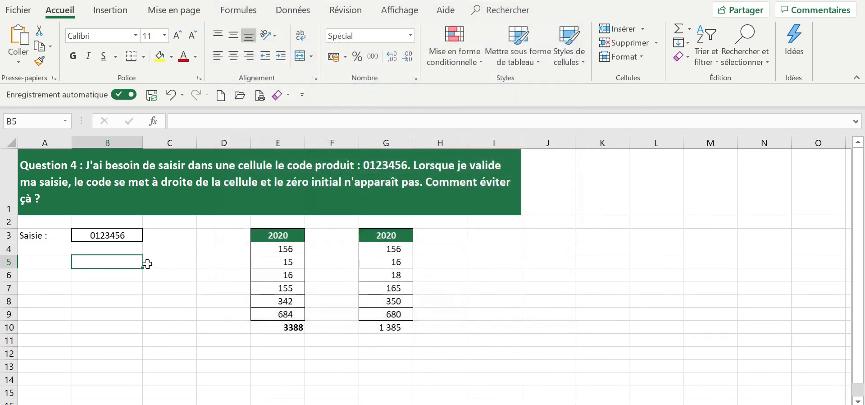
Enter the postal code 06000 in cell B5 and reselect the cell to check its stored value
text(06000)
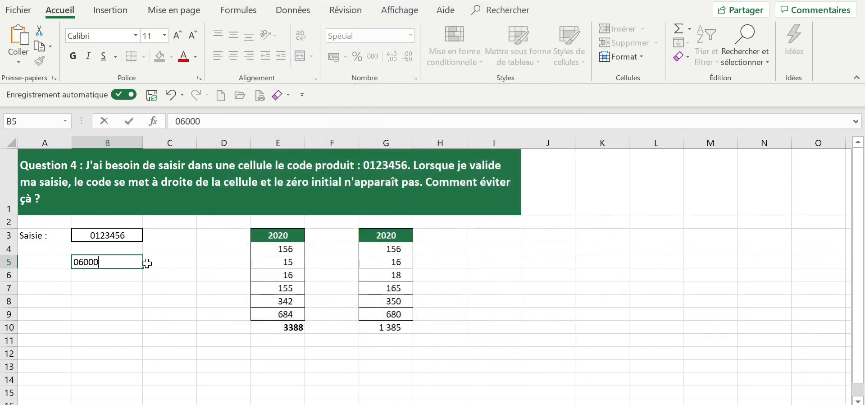
key(Return)
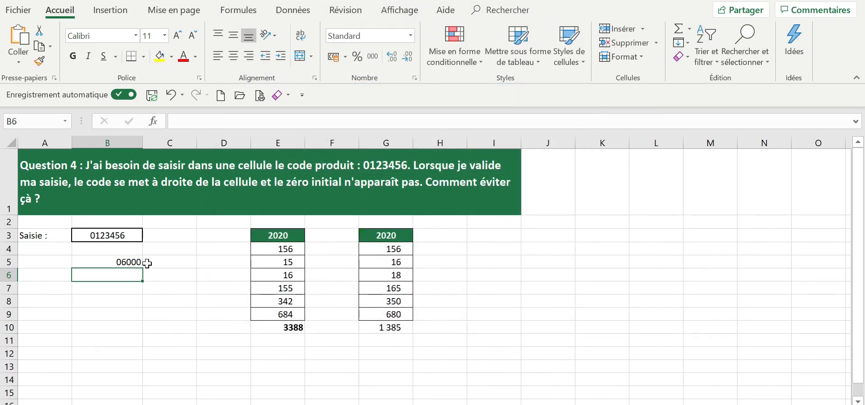
click(126, 258)
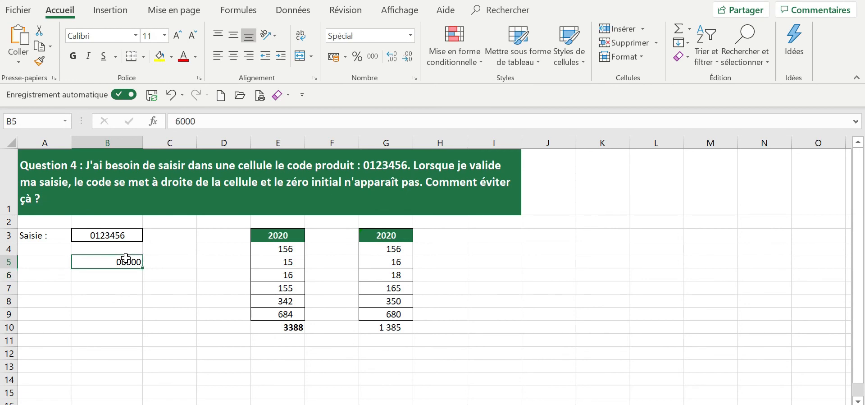